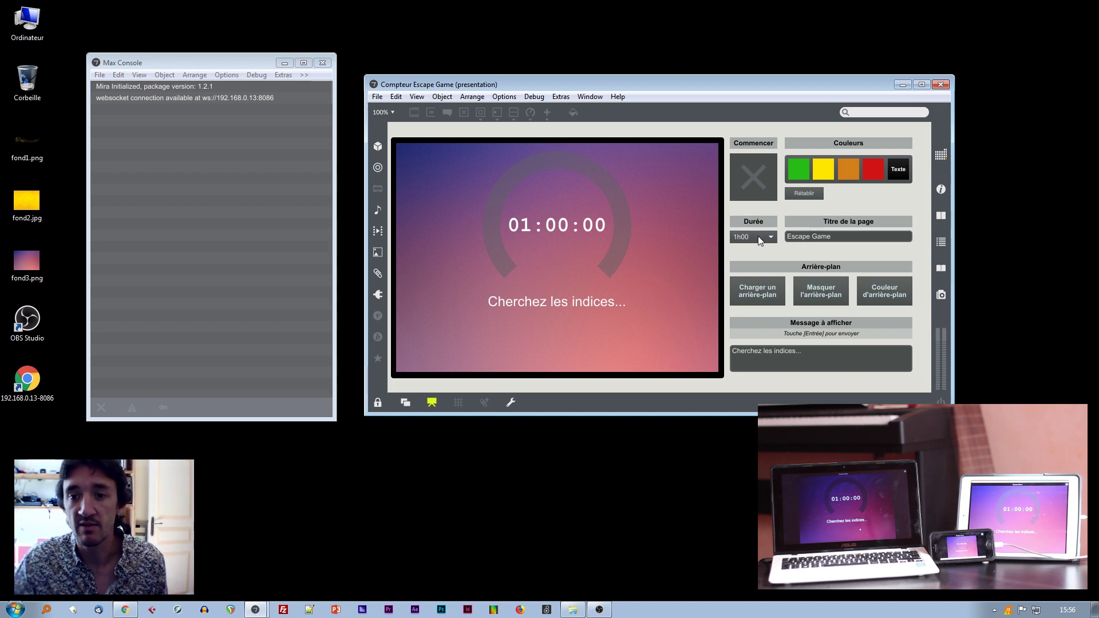
Try the preset countdown durations 0h30 and 2h00
left_click(755, 251)
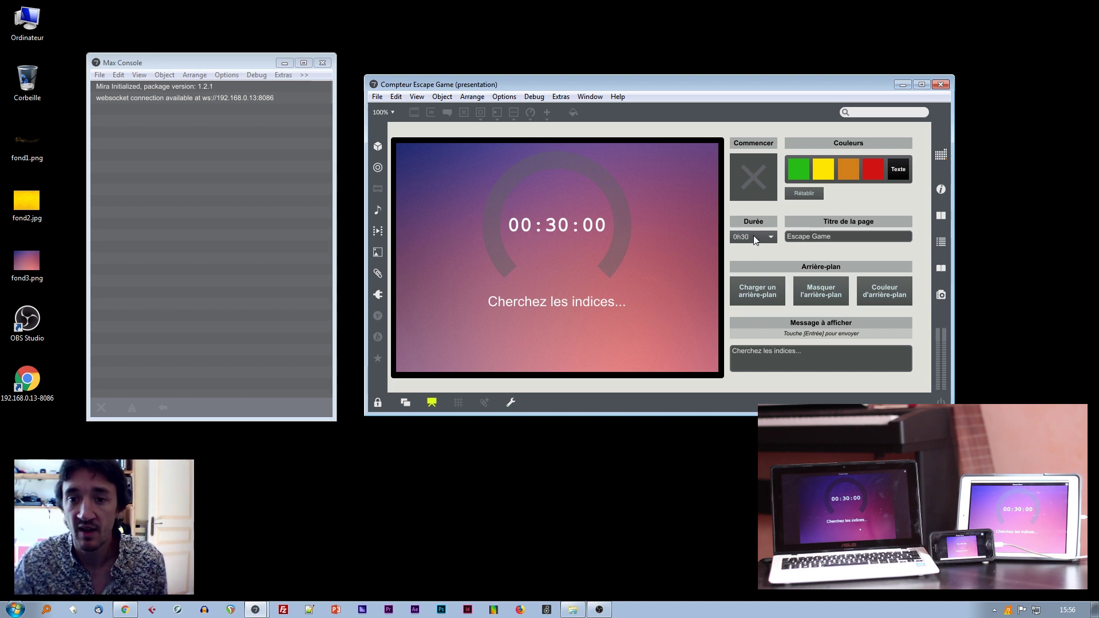
left_click(754, 236)
left_click(757, 289)
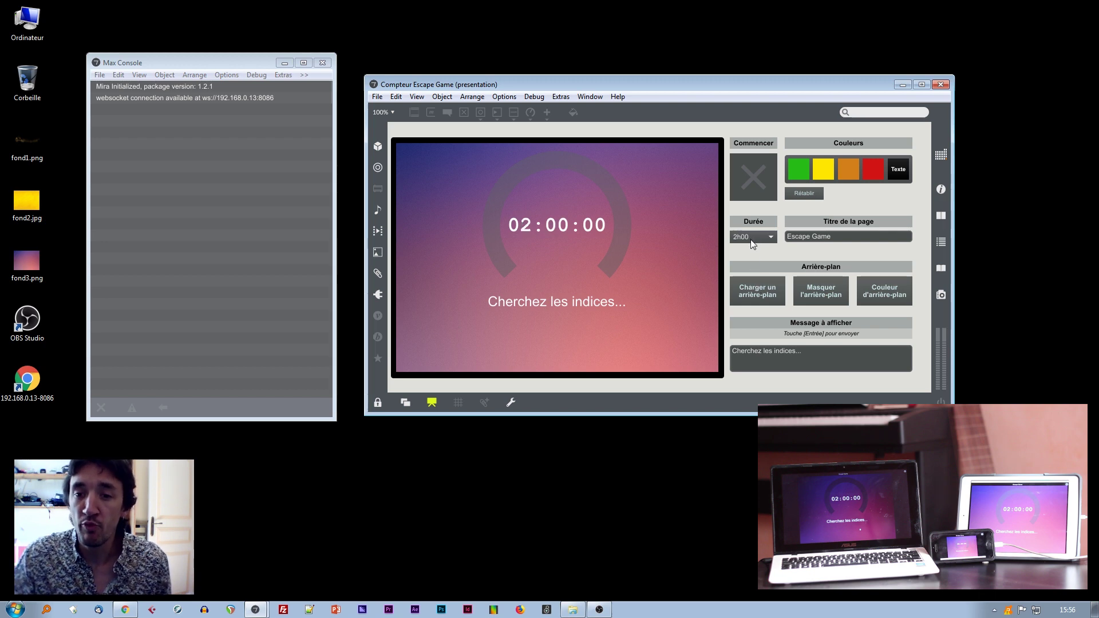
Set a custom countdown duration of 20 seconds and start the countdown
left_click(754, 301)
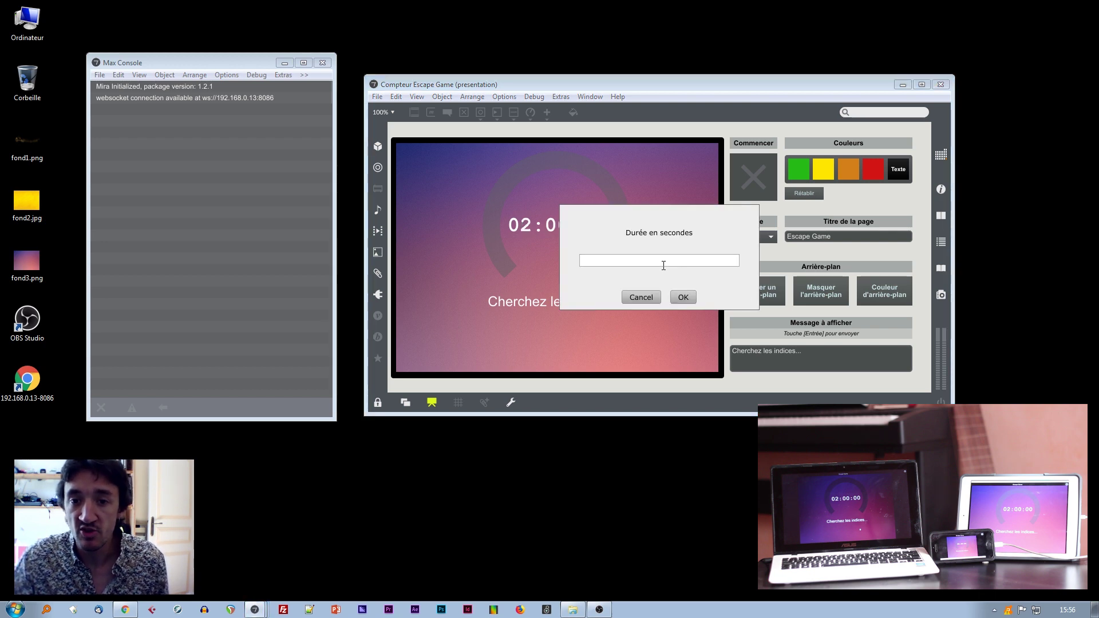
type("20")
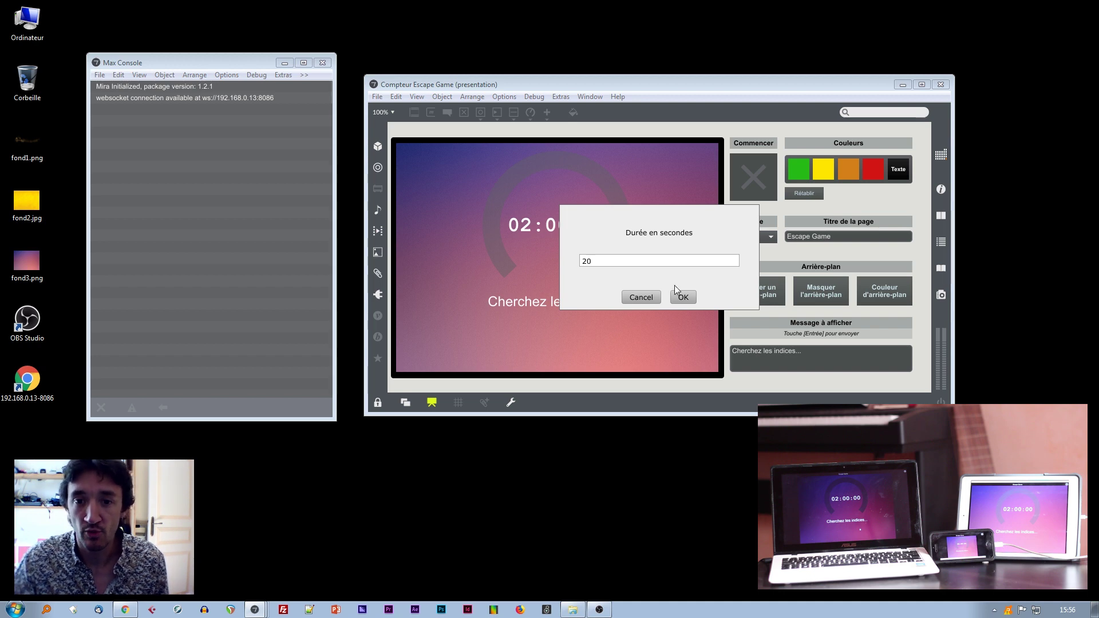
left_click(684, 297)
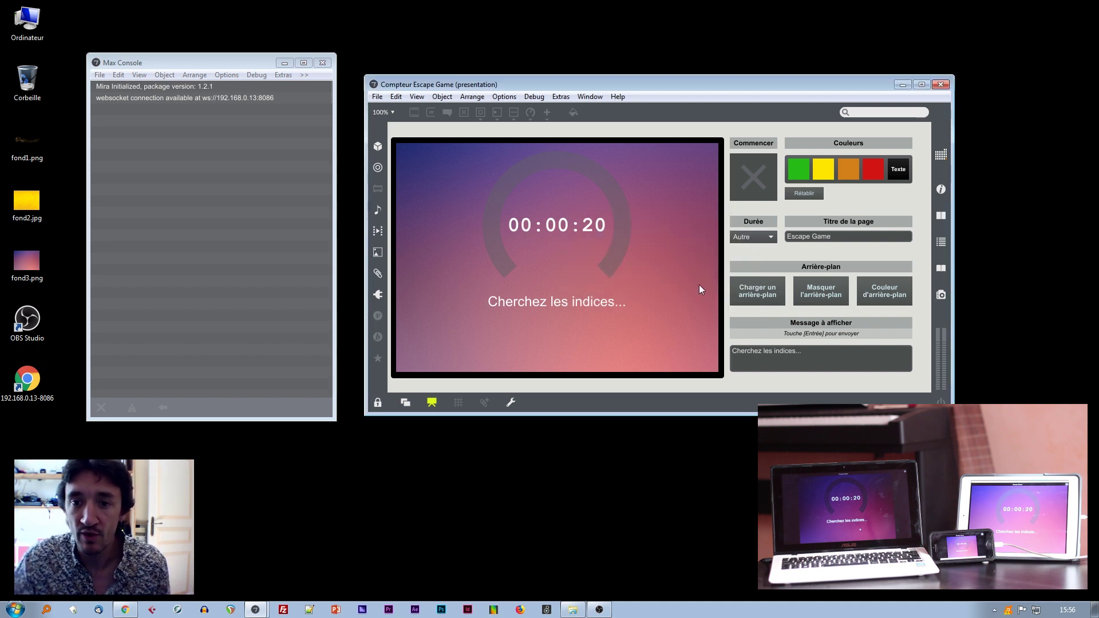
left_click(747, 177)
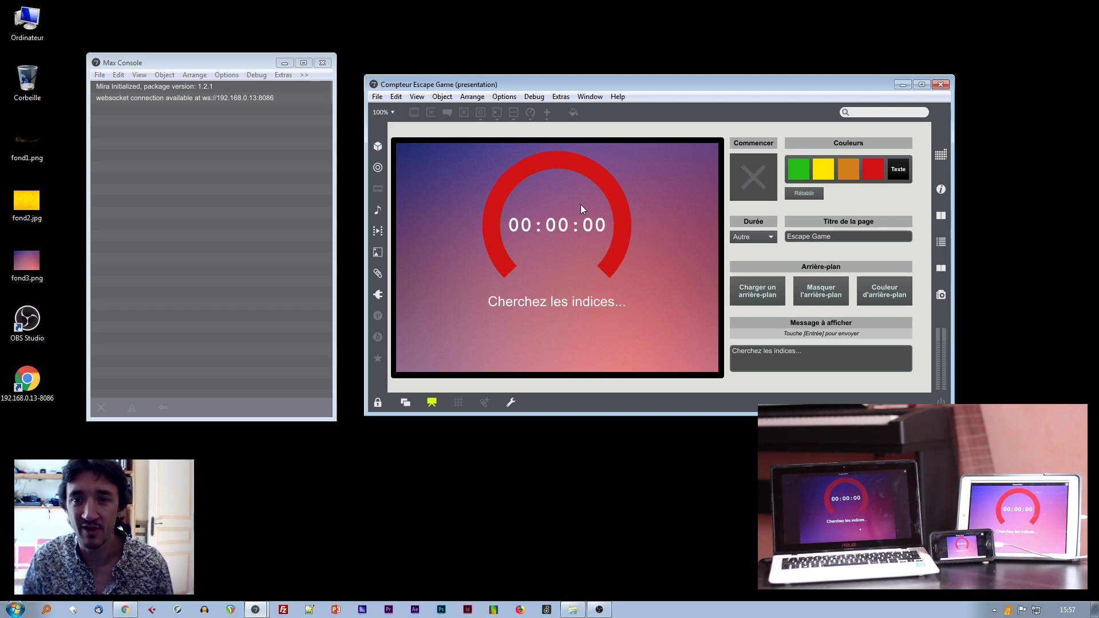
Replace the page title with "BIENVENUE"
left_click_drag(843, 237, 733, 235)
left_click(850, 237)
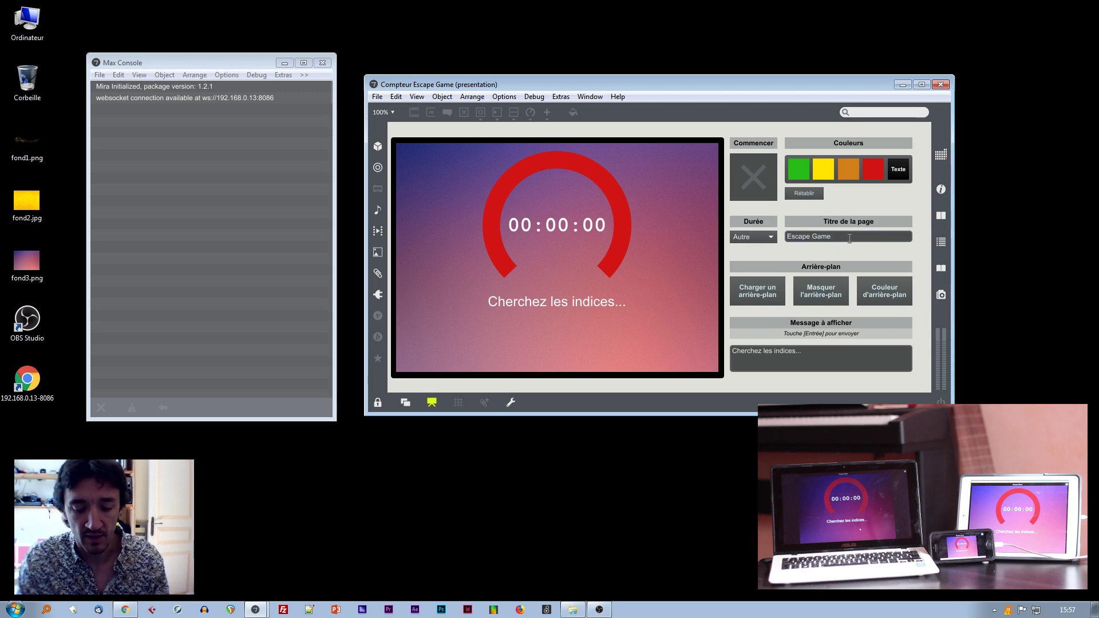
key("ctrl+a")
type("B")
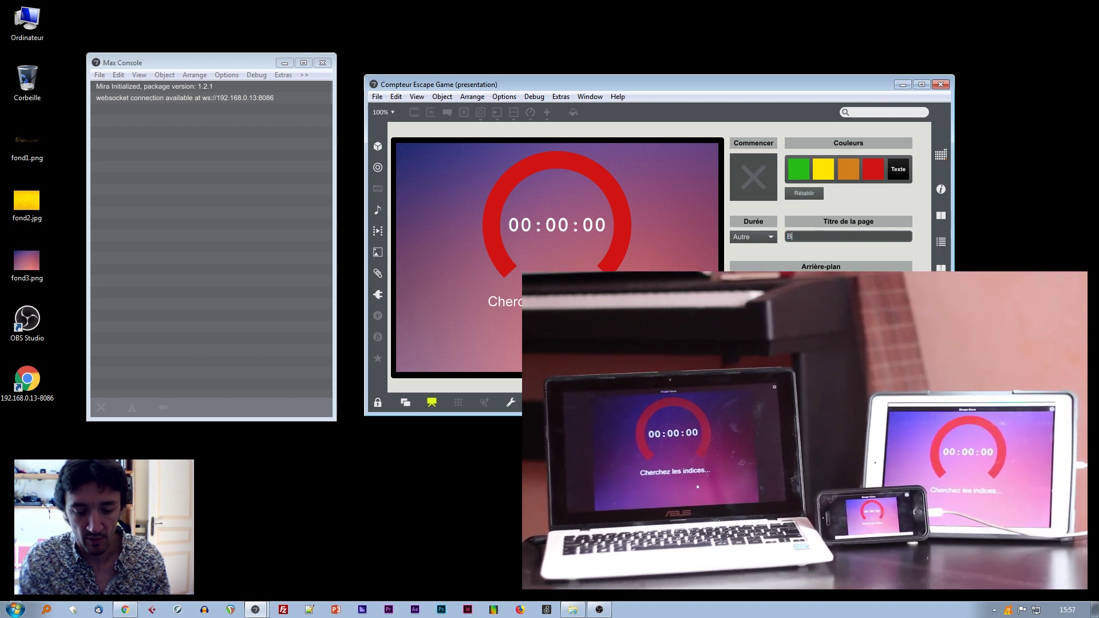
type("IENVENUE")
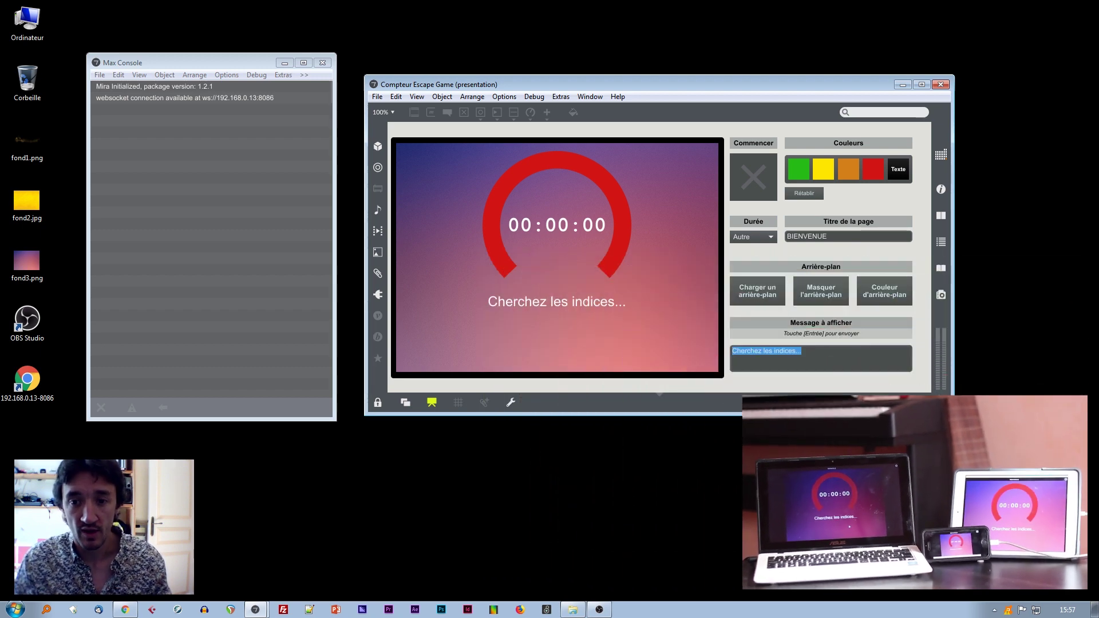
Replace the displayed message with "Bienvenue à tous !" and send it to the screens
type("Bienvenu")
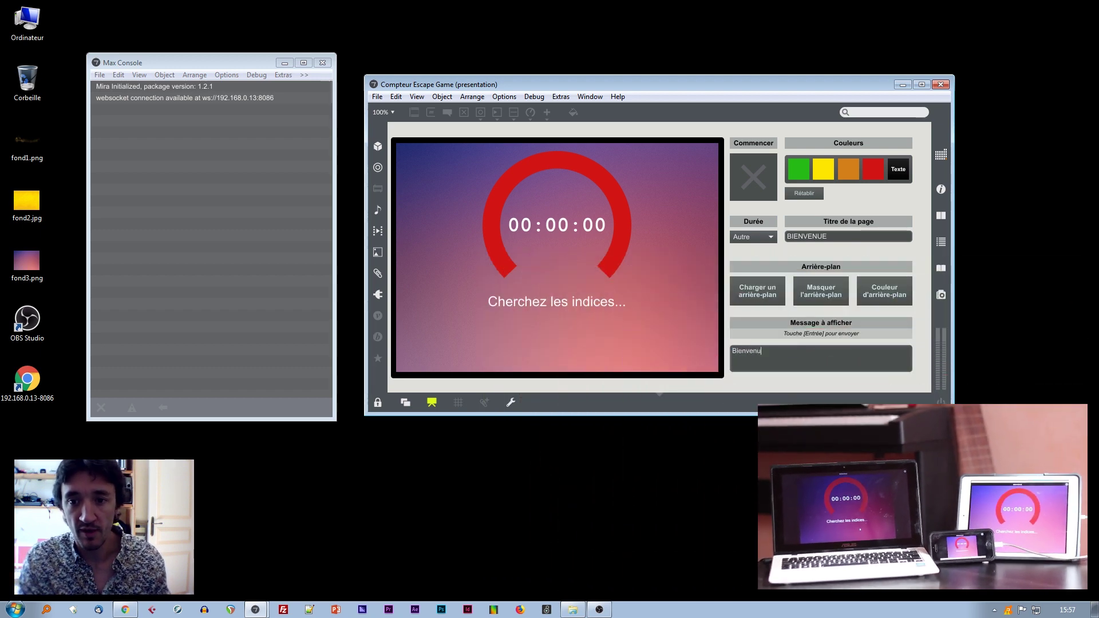
type("e à tous")
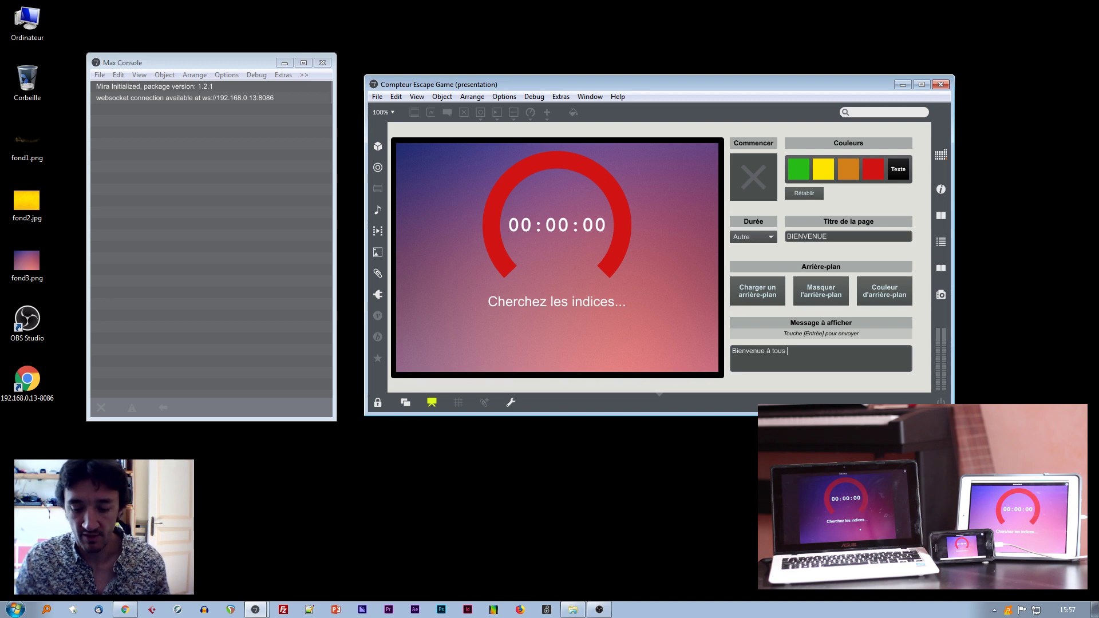
type(" !")
key("Return")
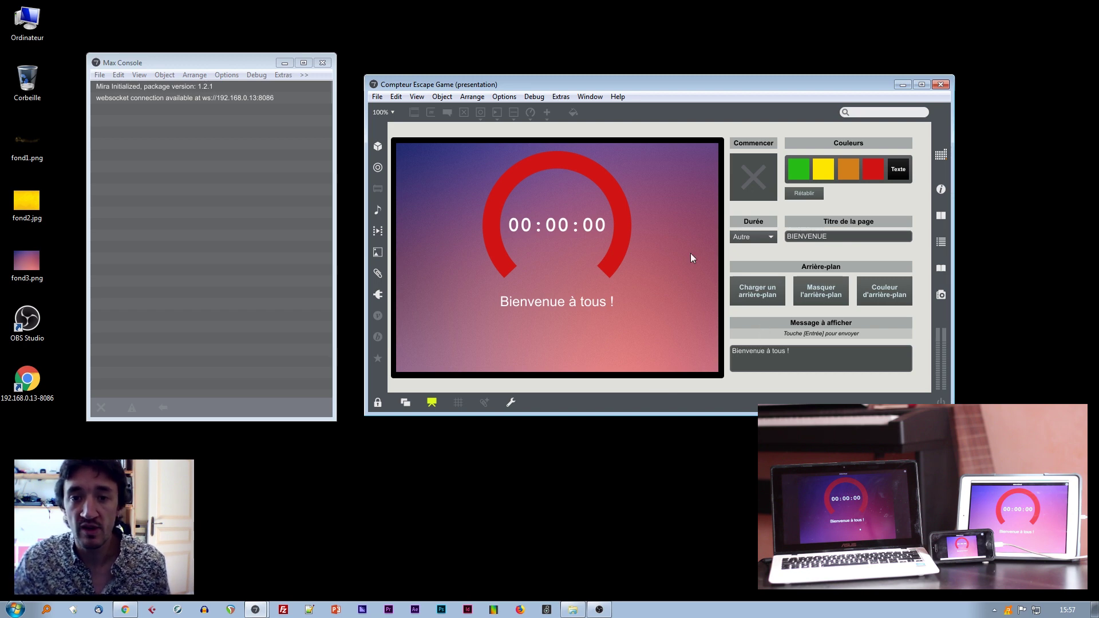
Toggle the background image's visibility, leaving the image hidden
left_click(826, 297)
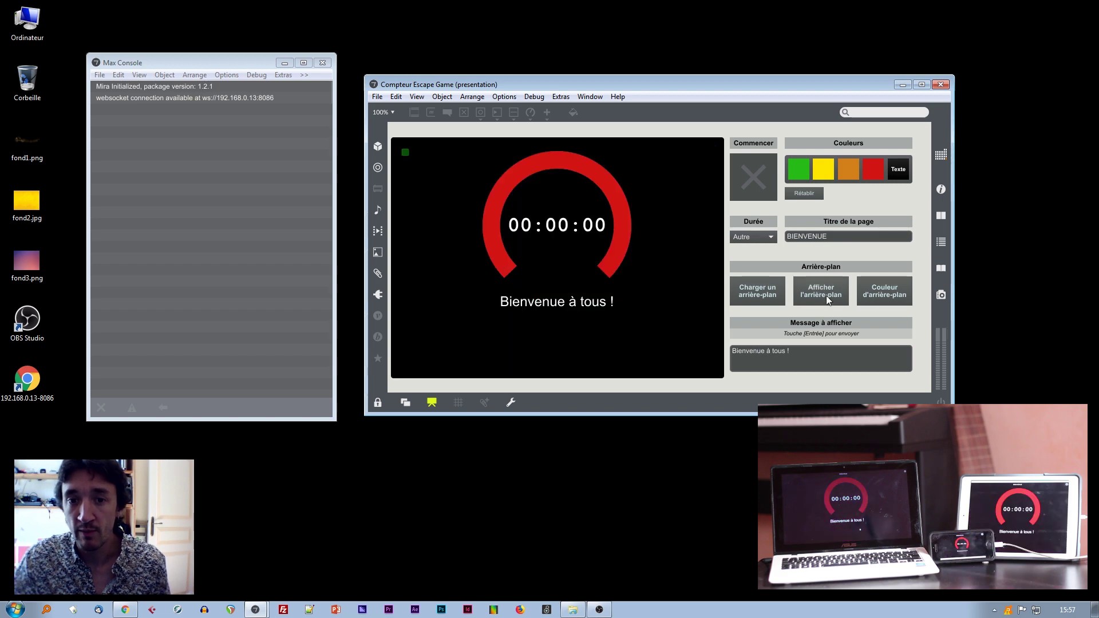
left_click(826, 296)
left_click(826, 295)
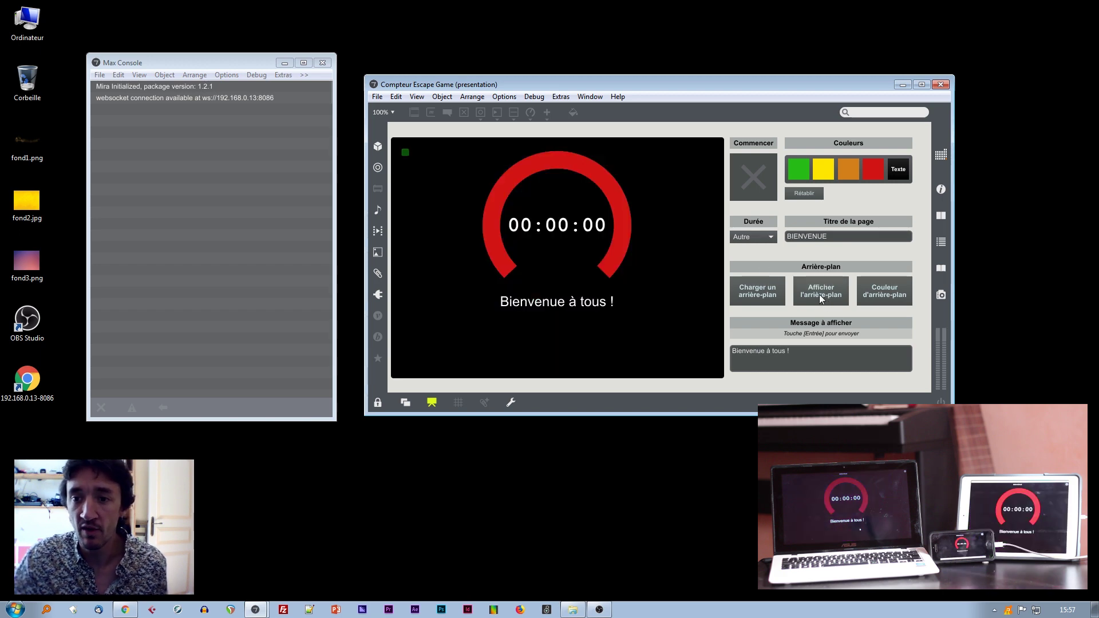
Set the background colour to dark teal with red 0.10, green 0.42 and blue 0.49
left_click(895, 294)
left_click(168, 103)
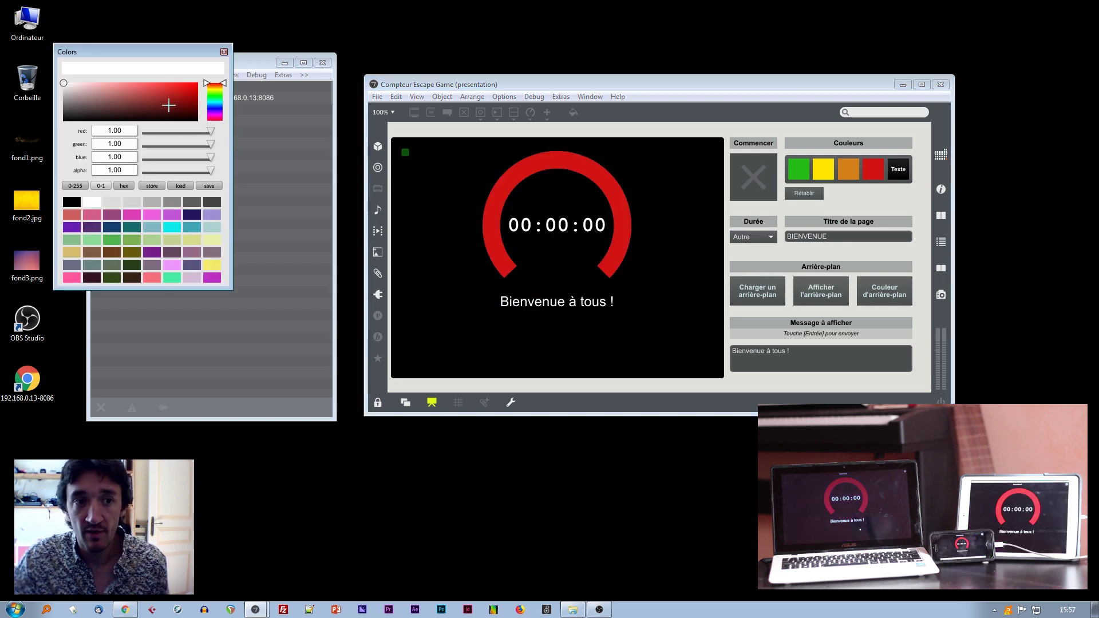
left_click(210, 104)
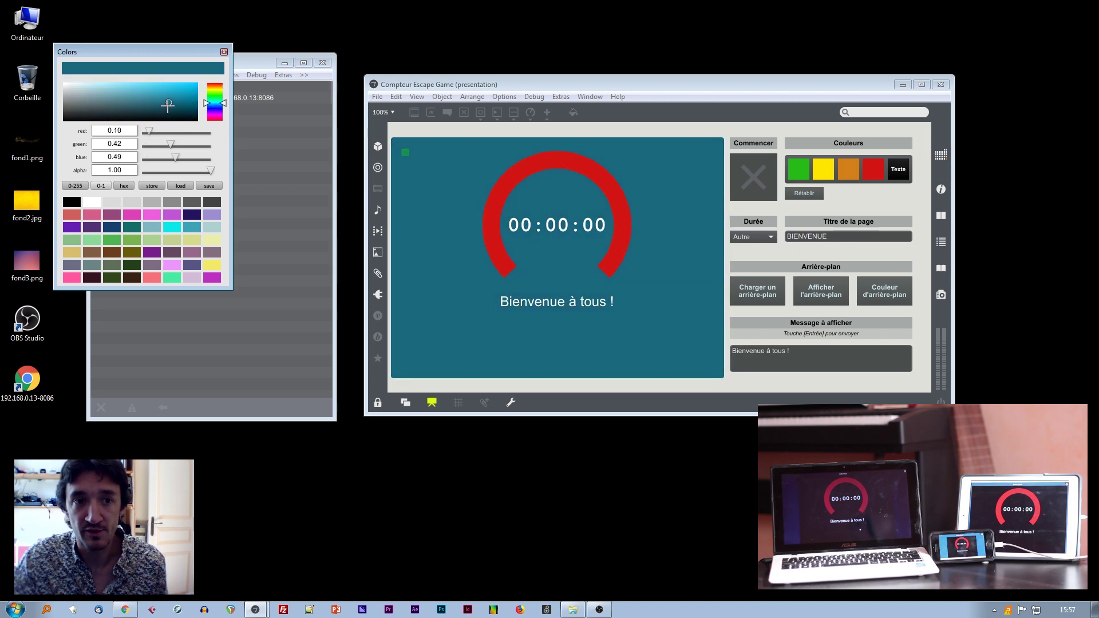
left_click(223, 52)
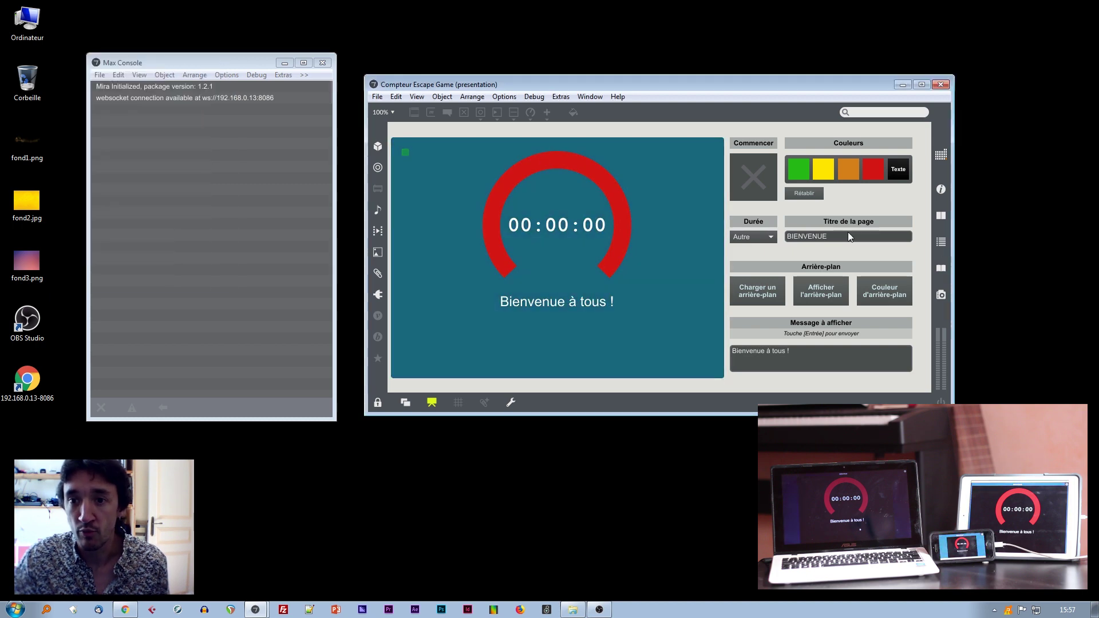
Set the text colour to turquoise with red 0.20, green 0.86 and blue 0.86
left_click(897, 169)
mouse_move(158, 102)
left_mouse_down()
mouse_move(150, 96)
mouse_move(166, 88)
mouse_move(219, 103)
left_mouse_up()
left_click(222, 99)
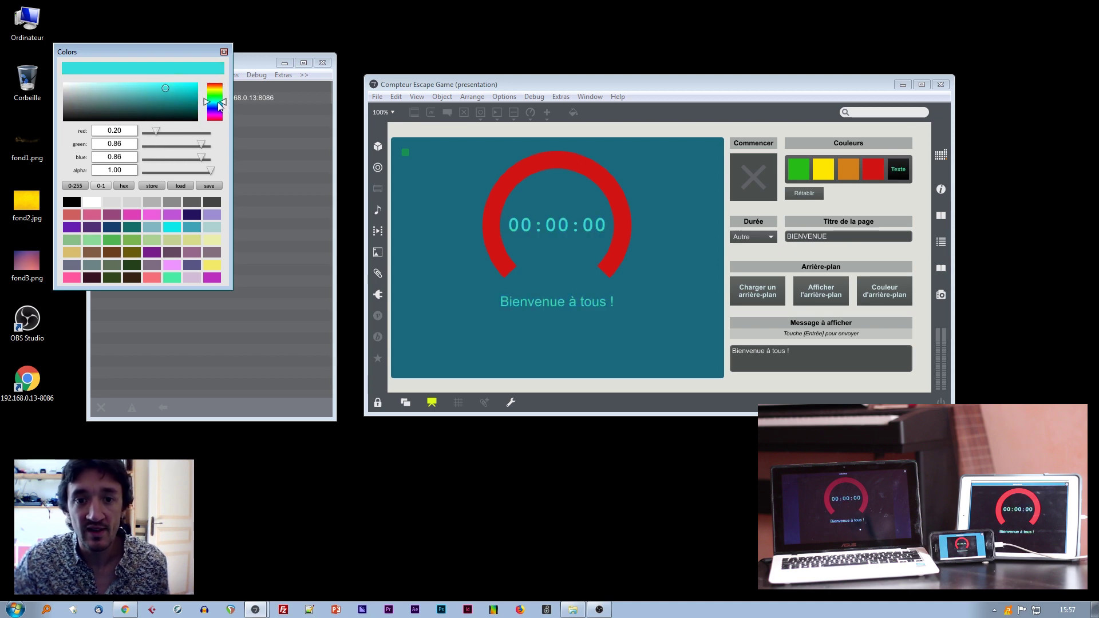
left_click(224, 52)
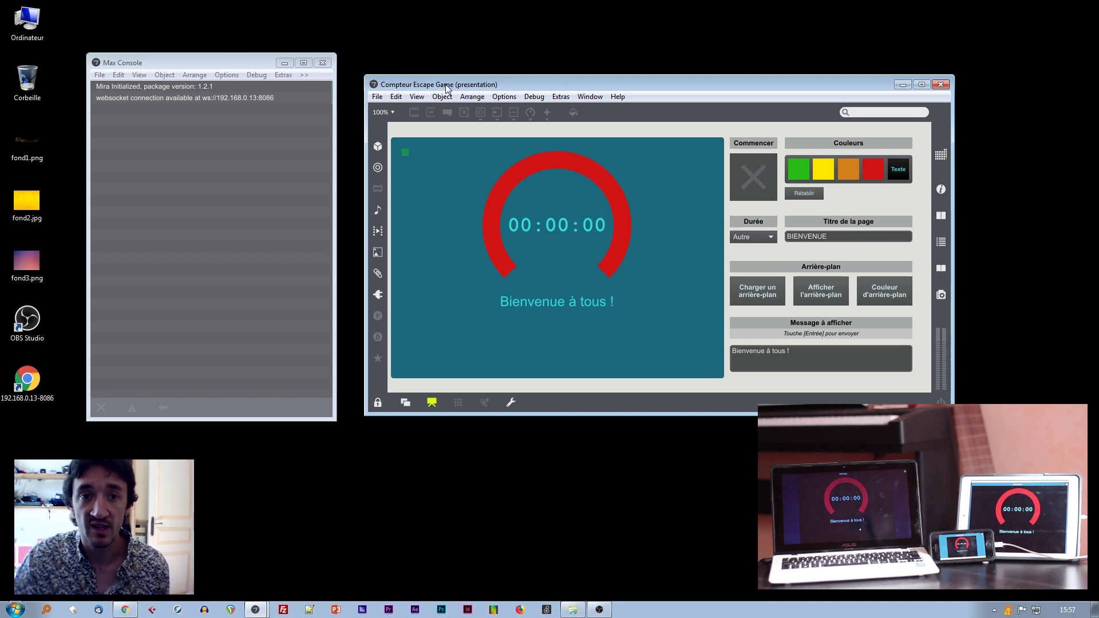
Find the Miraweb package in the Package Manager, review its details page, and close the manager
left_click(376, 97)
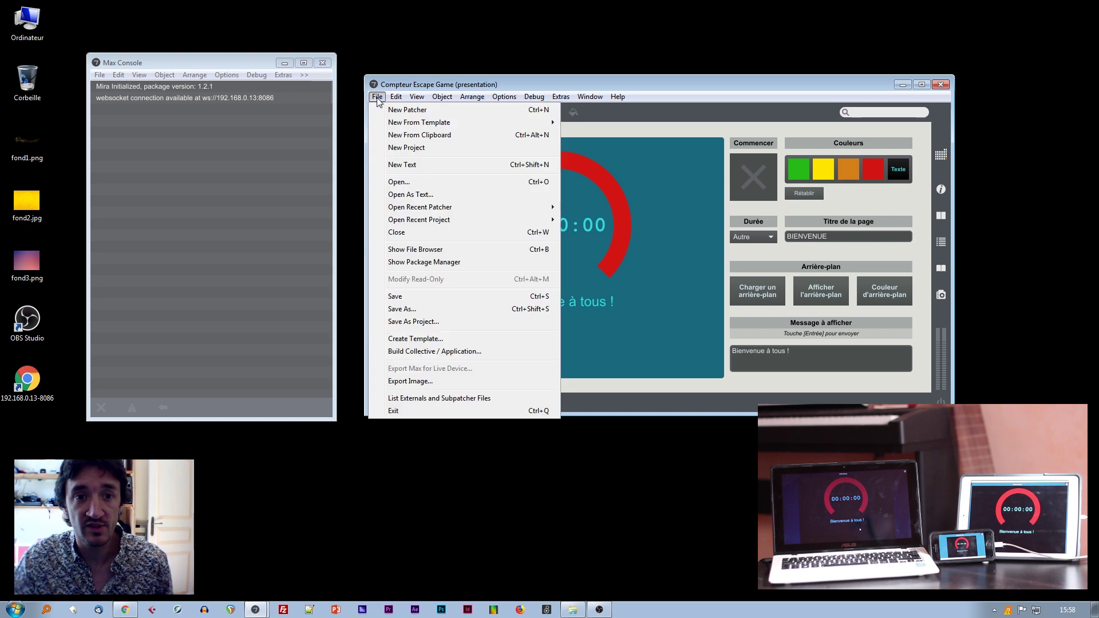
left_click(405, 262)
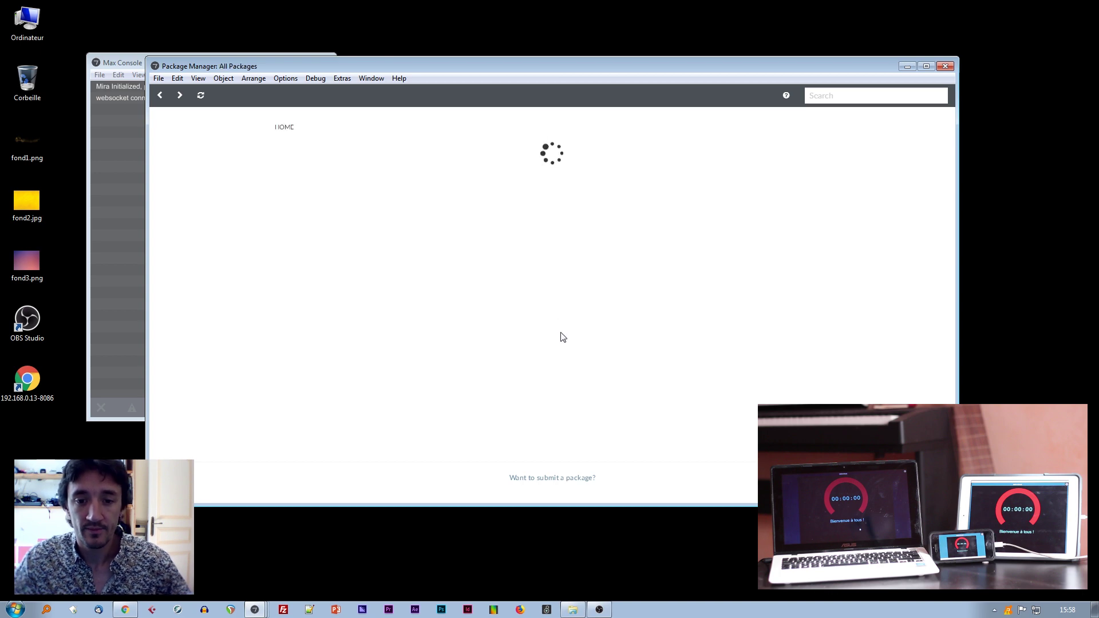
scroll(563, 338, "down", 12)
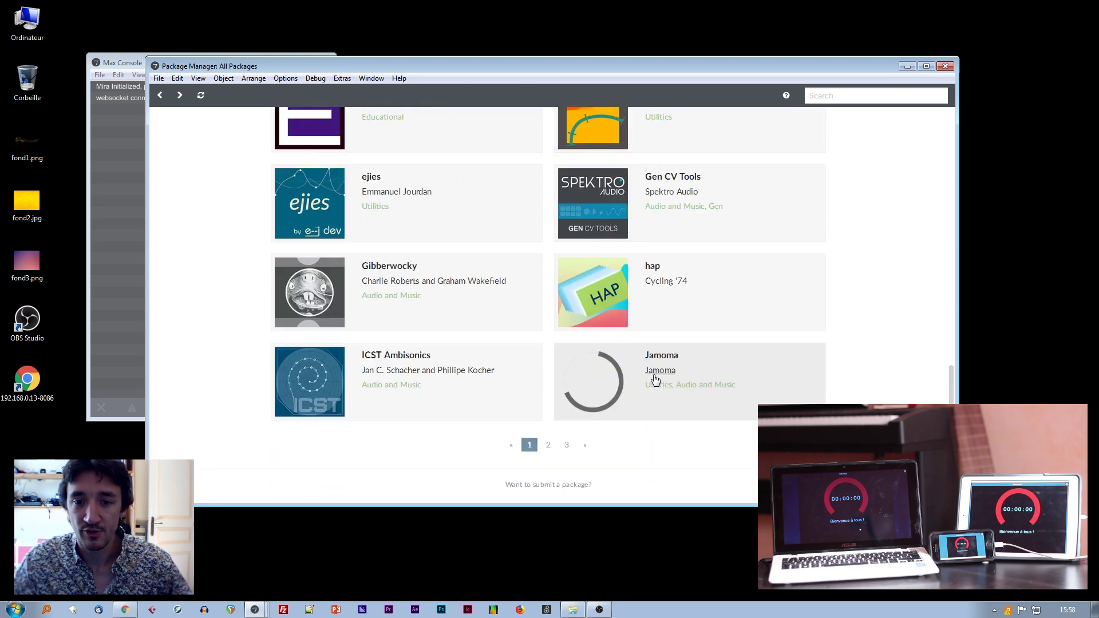
left_click(549, 445)
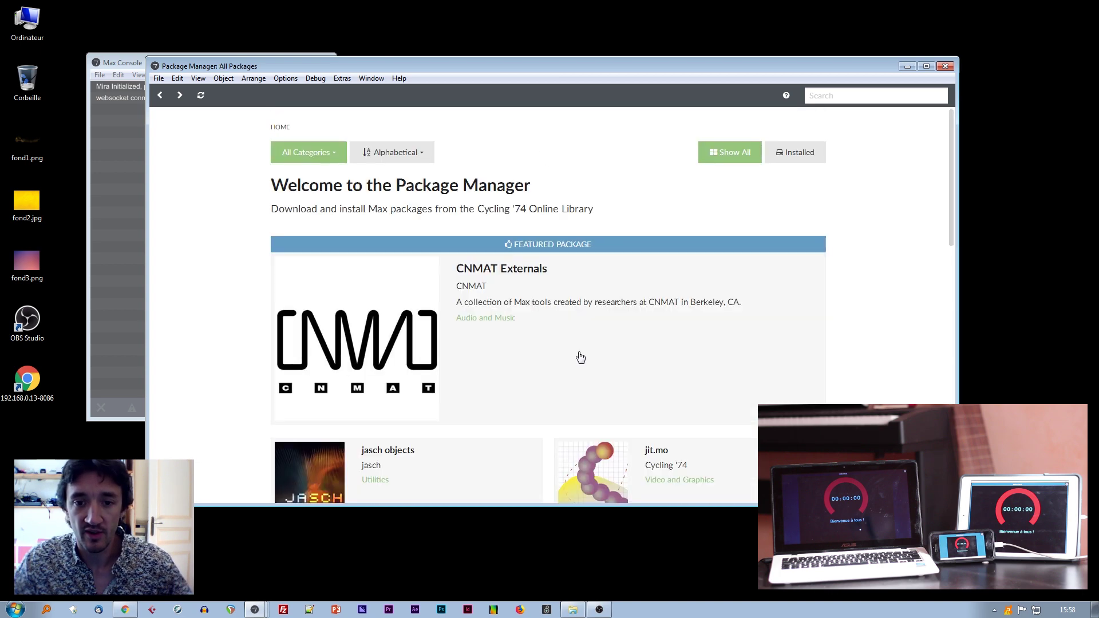
scroll(579, 355, "down", 8)
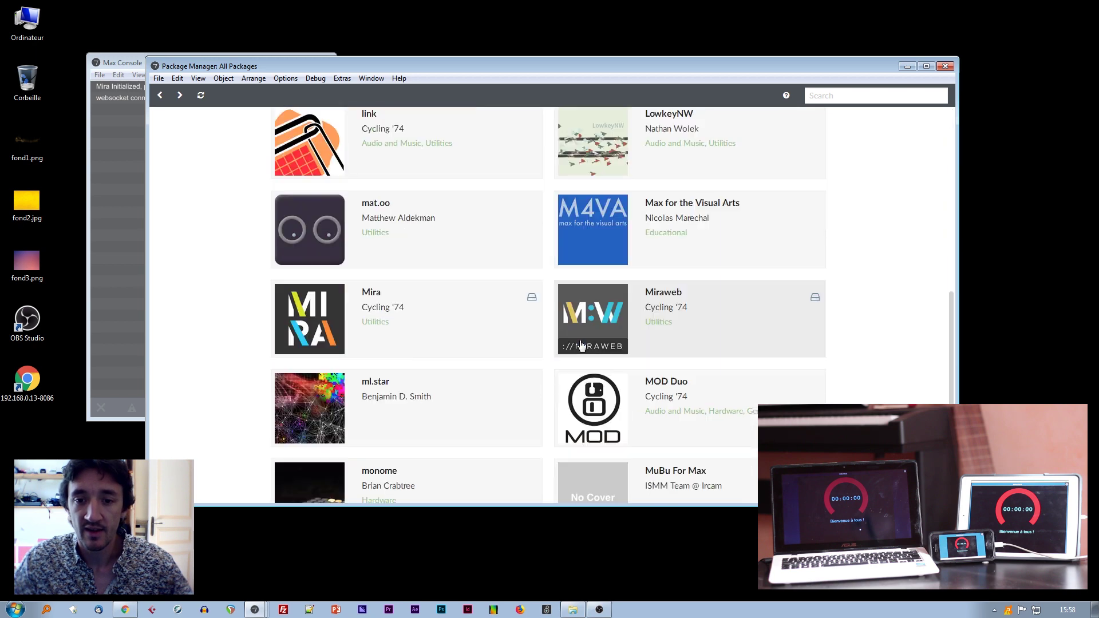
left_click(662, 293)
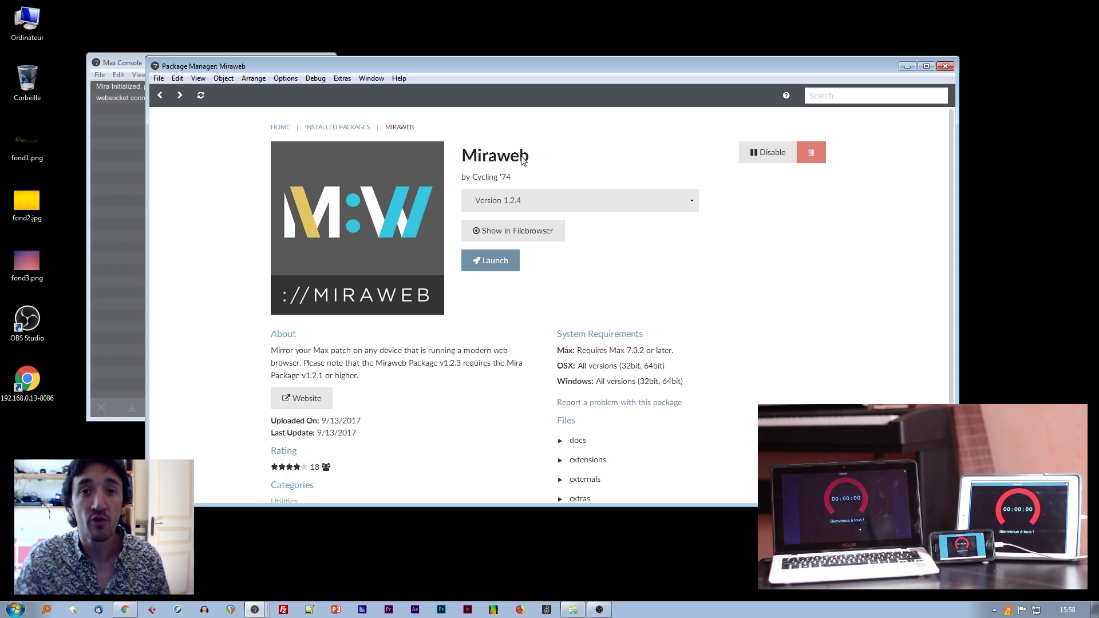
left_click(945, 66)
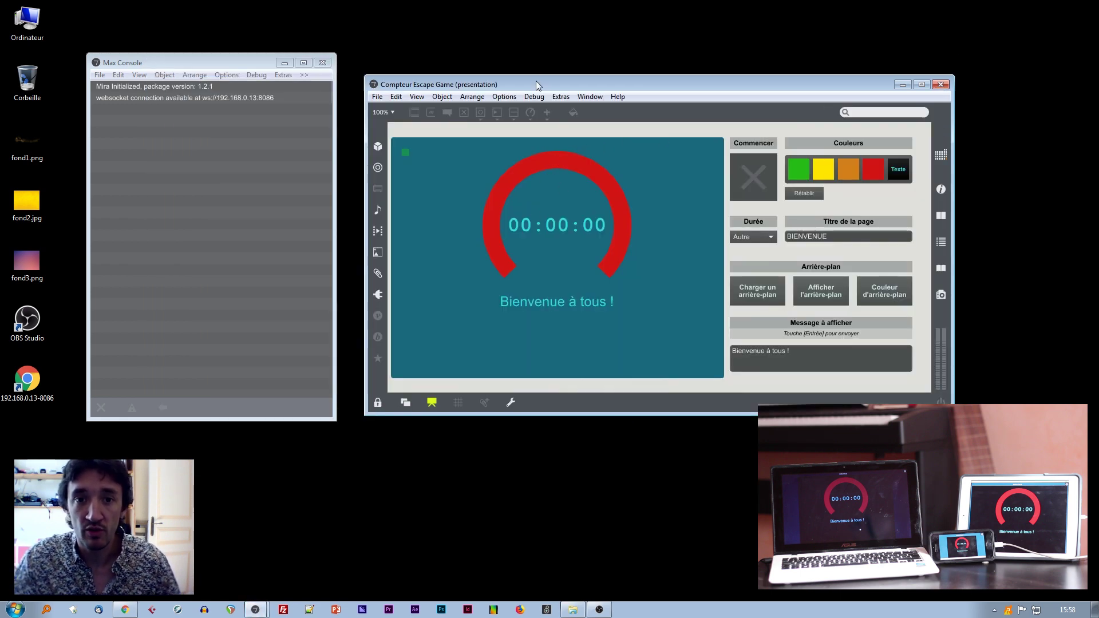
Check the websocket address in the Max Console, then switch to Chrome and connect Mira Web to host 192.168.0.13 on port 8086
left_click(234, 133)
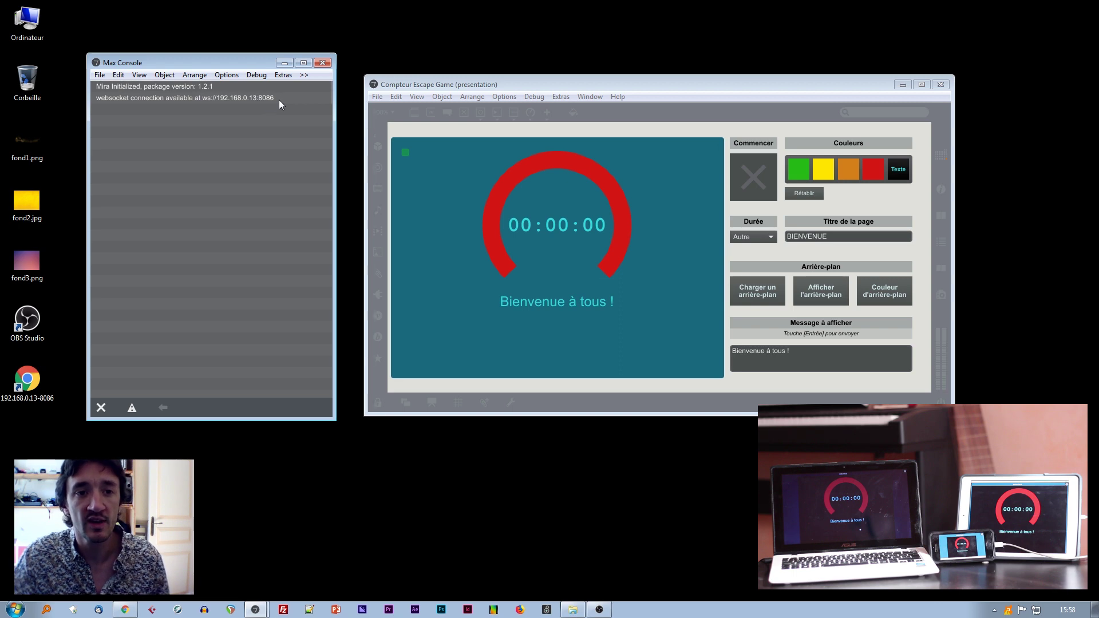
left_click(125, 611)
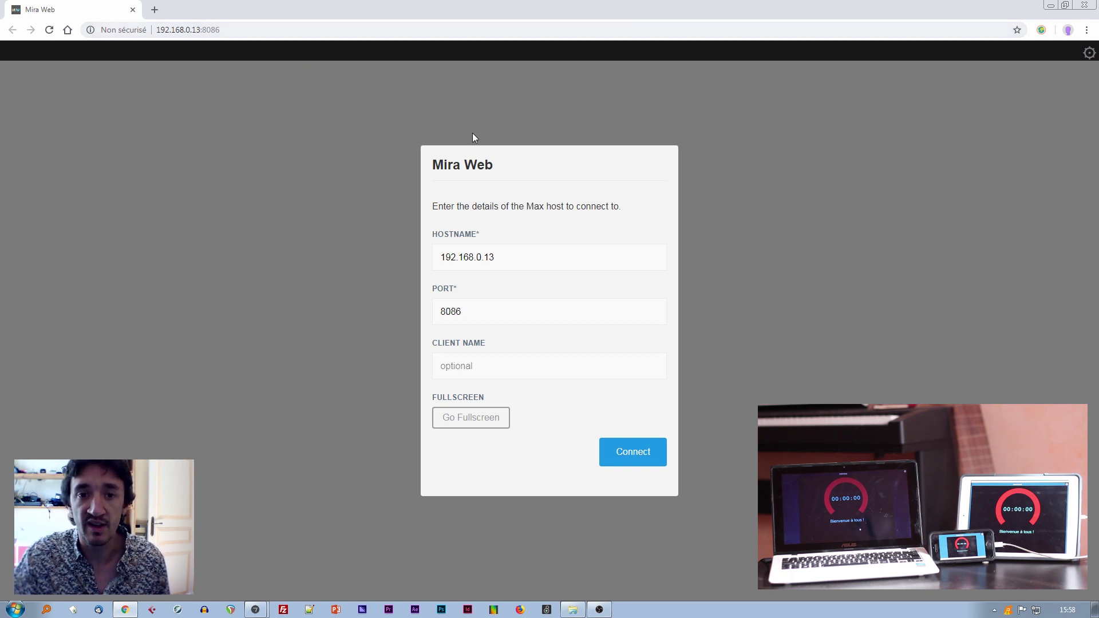
left_click(624, 457)
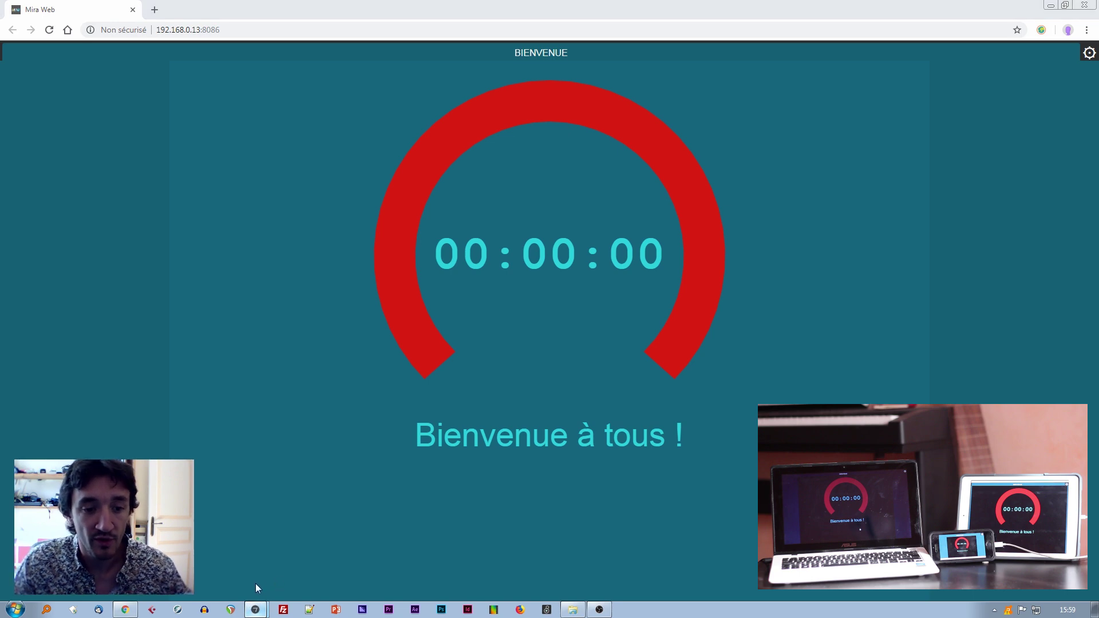
Move the Compteur Escape Game window lower over the browser, then return to the Mira Web page and show it full screen
left_click(253, 563)
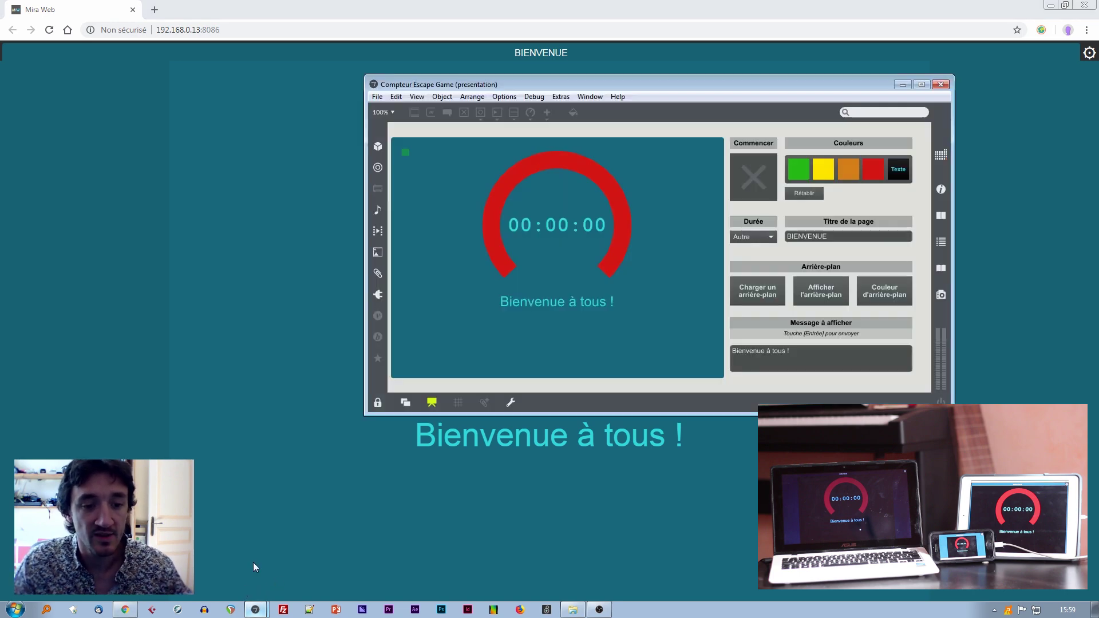
left_click_drag(635, 88, 719, 264)
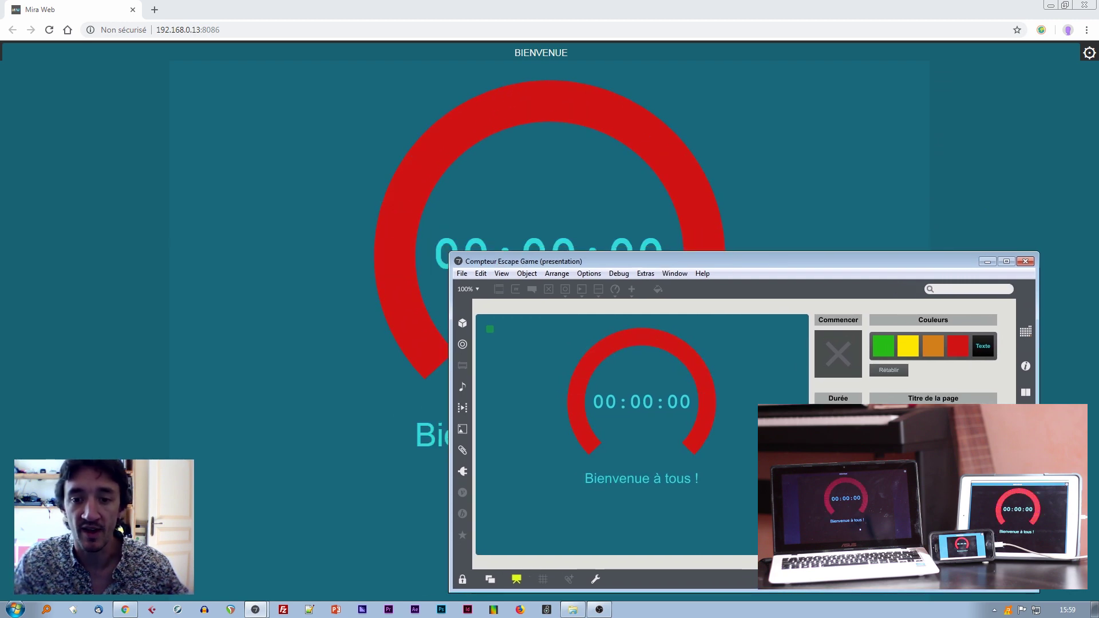
left_click(976, 175)
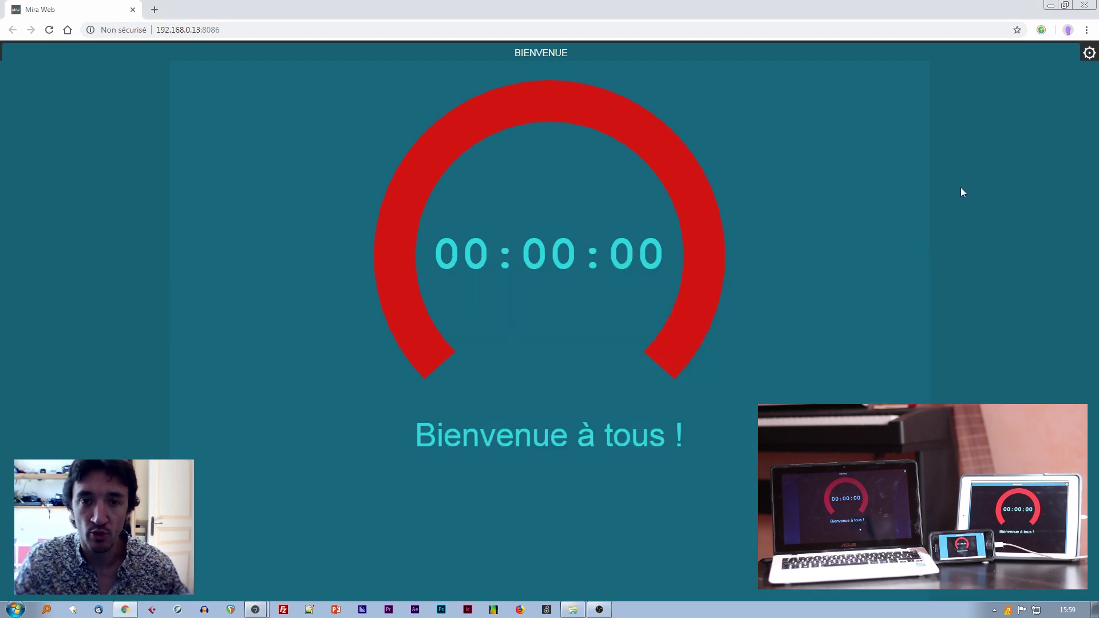
key("F11")
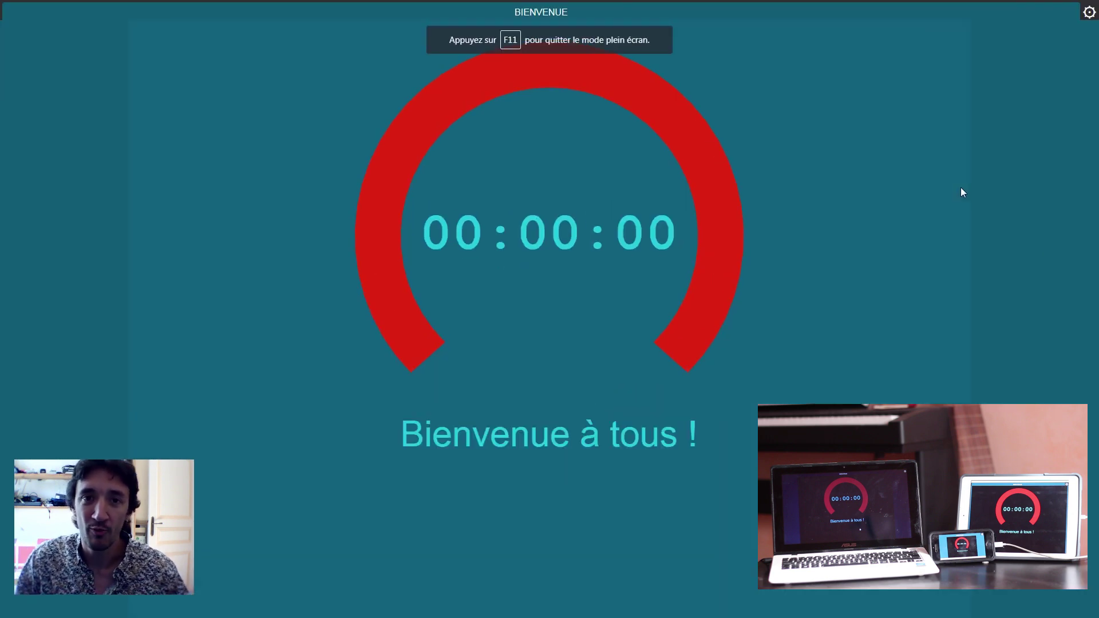